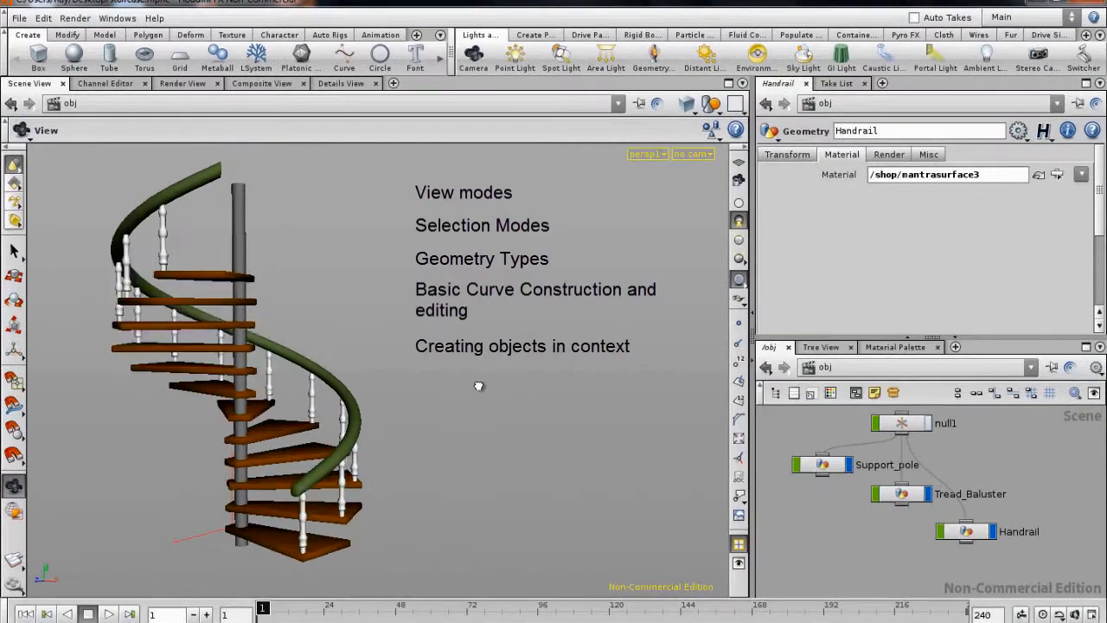
Tumble the viewport camera to view the spiral staircase from a different side.
drag(478, 386, 505, 386)
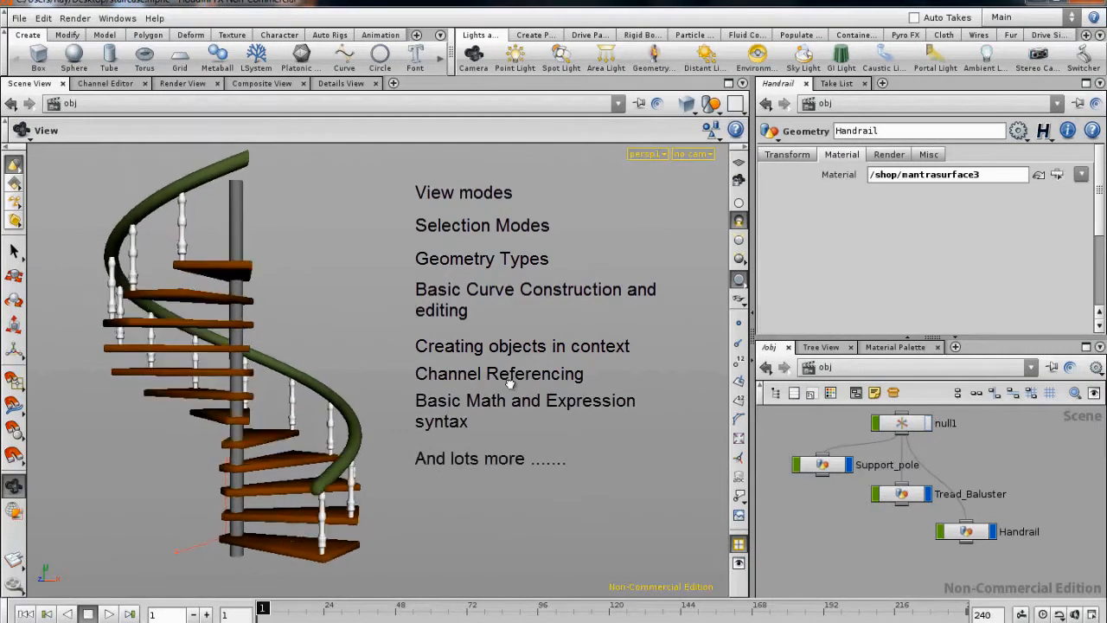
drag(504, 378, 509, 382)
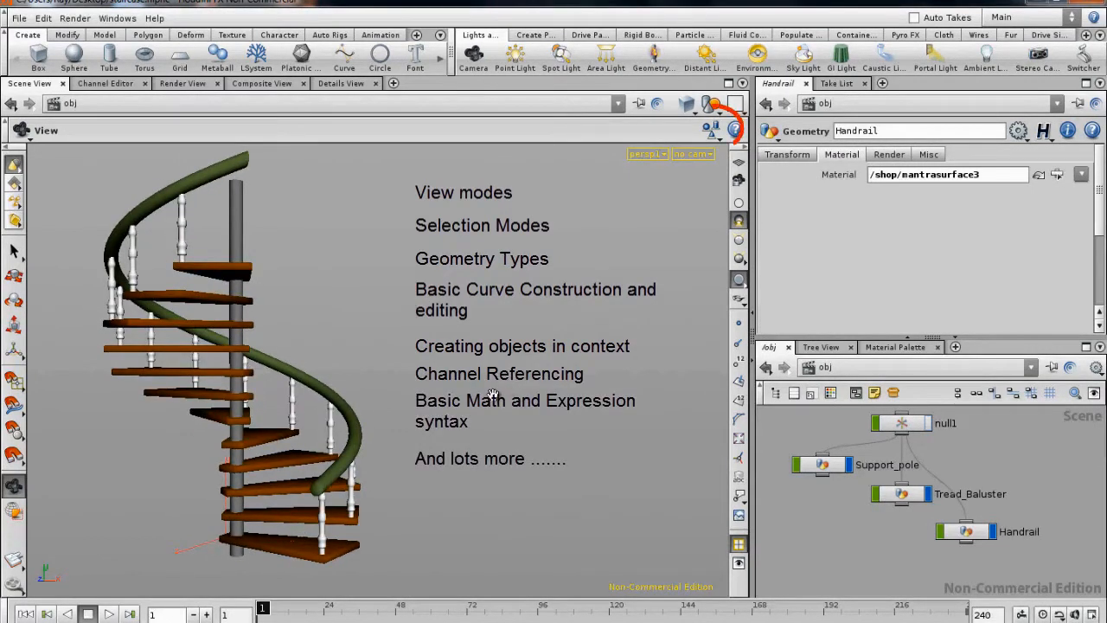